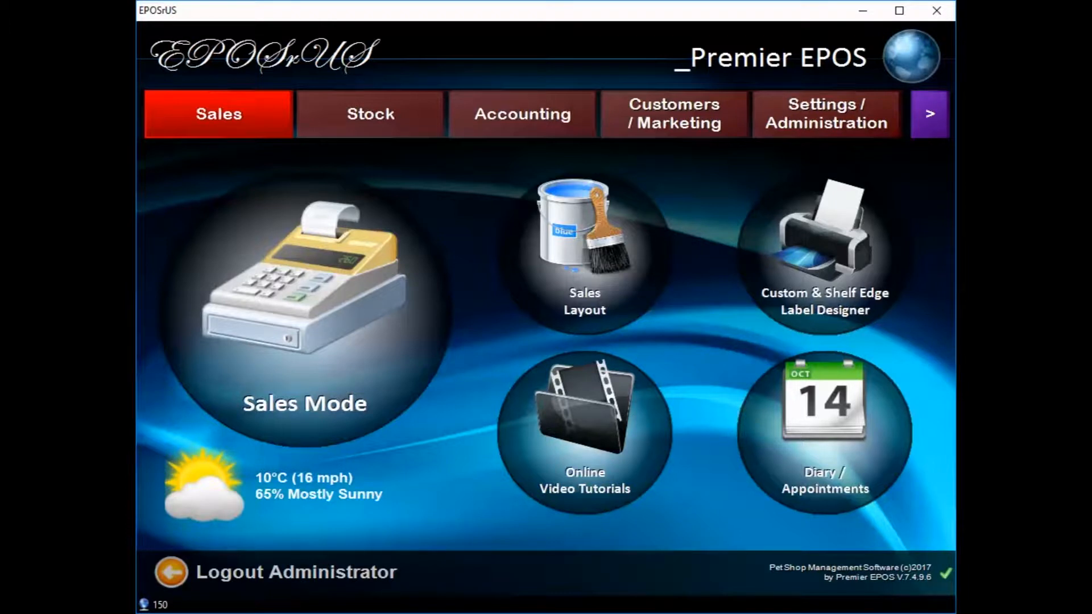
In the sales layout editor, narrow the Dog and Cat buttons together and move Dog directly against Cat
left_click(570, 214)
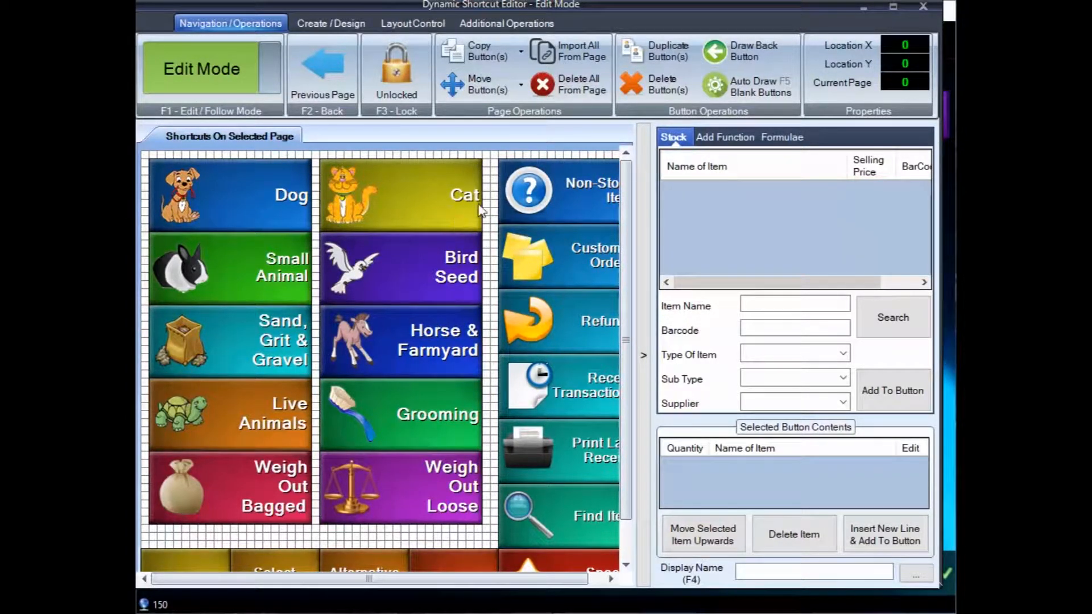
left_click(346, 211)
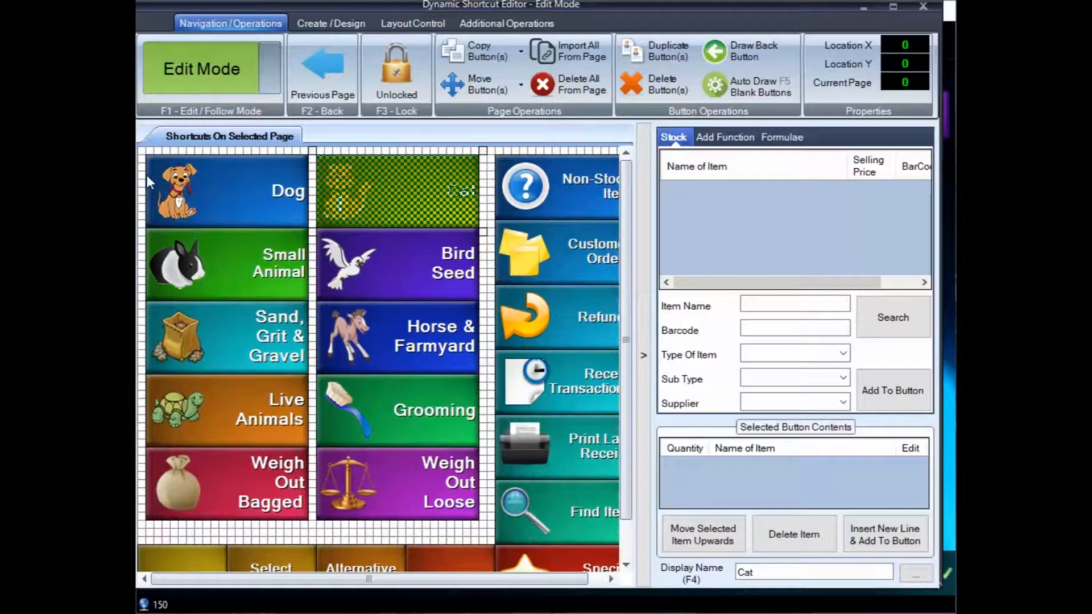
left_click_drag(146, 177, 341, 193)
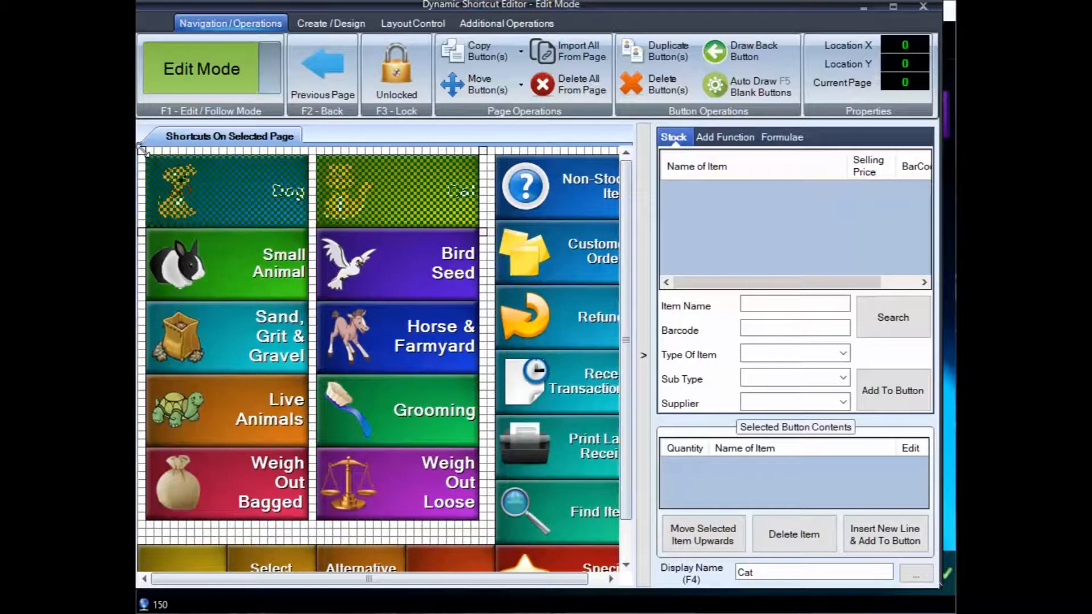
left_click_drag(141, 149, 206, 147)
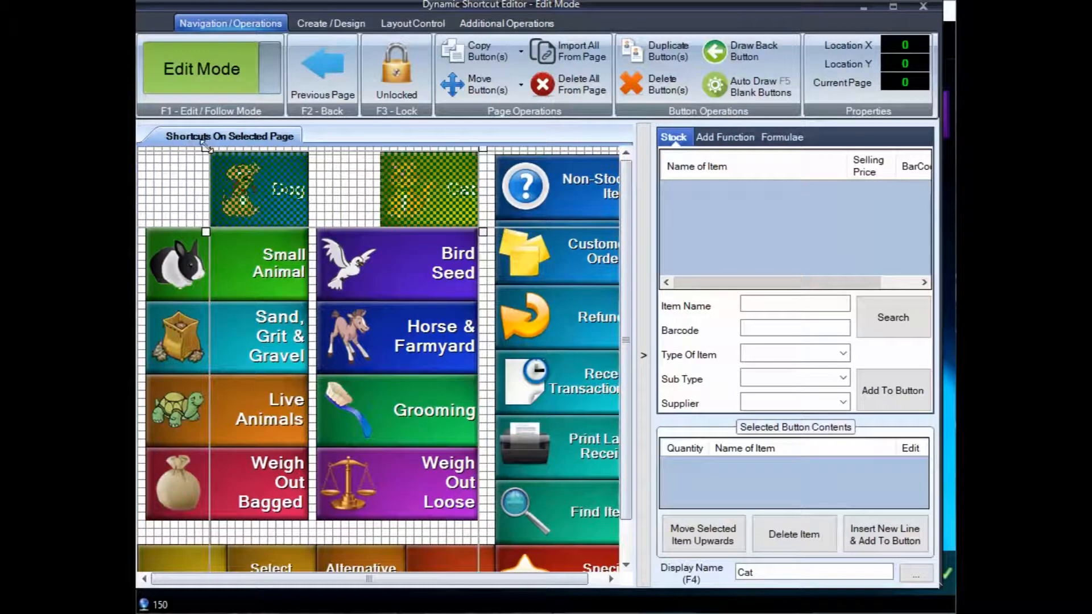
left_click(149, 181)
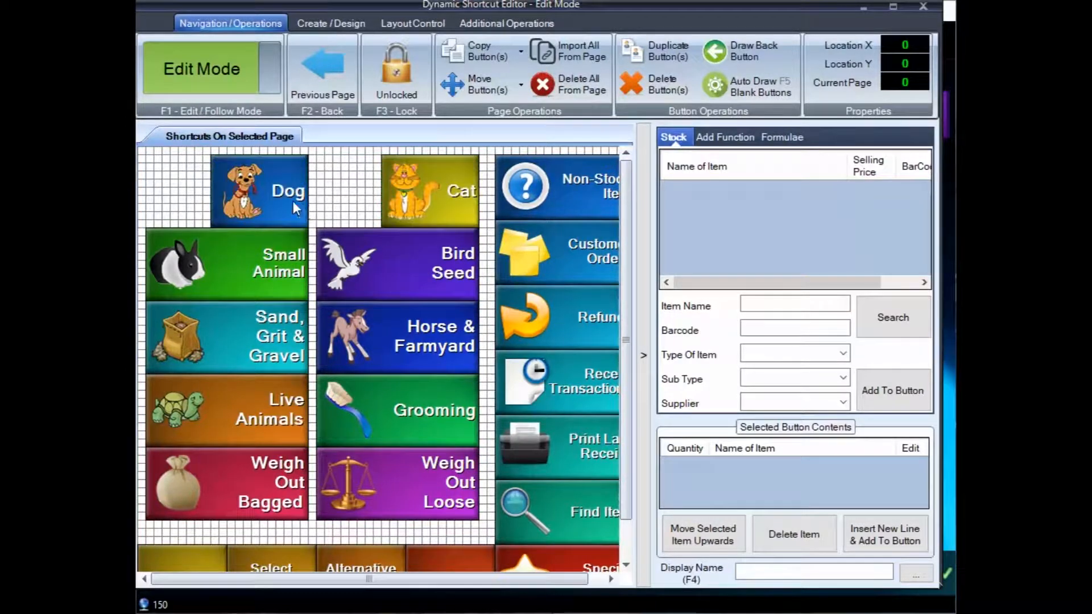
left_click_drag(292, 200, 359, 197)
left_click(243, 189)
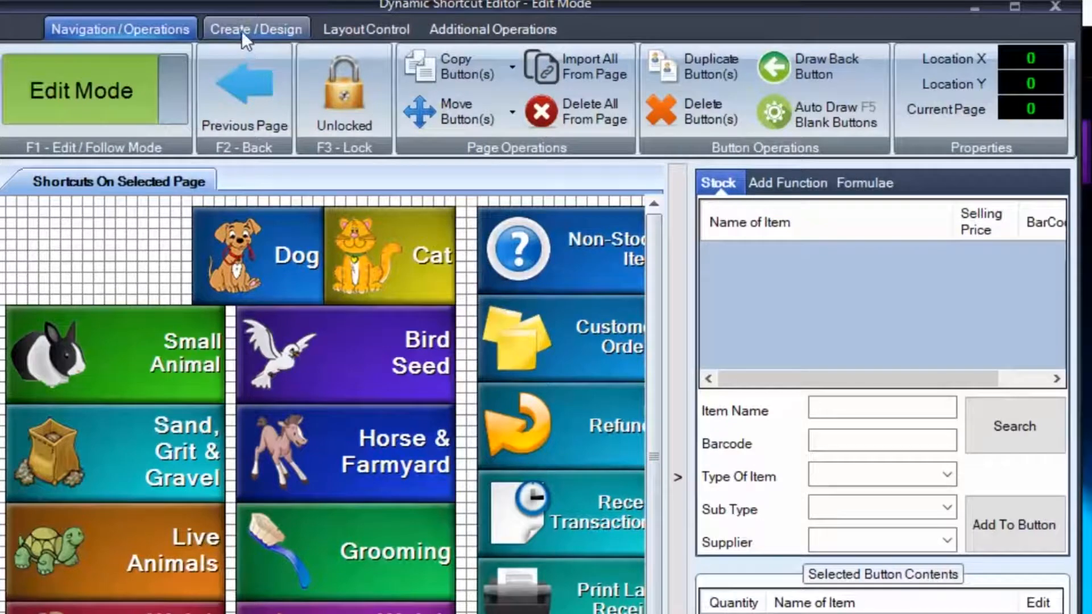
Create a blank dark blue shortcut button and place it in the free space beside the Dog button
left_click(242, 30)
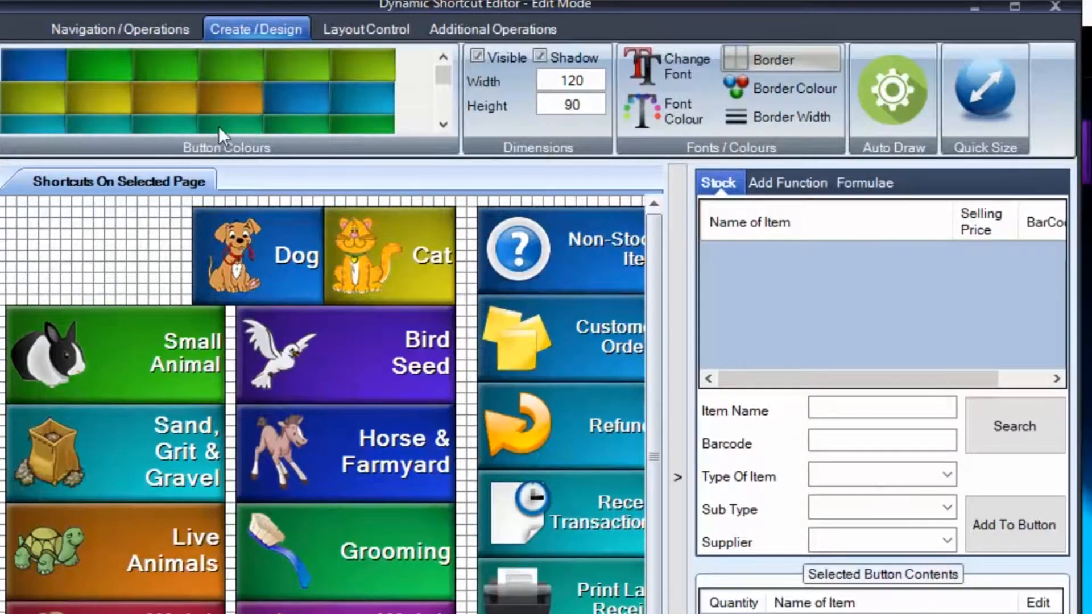
scroll(221, 114, "down", 3)
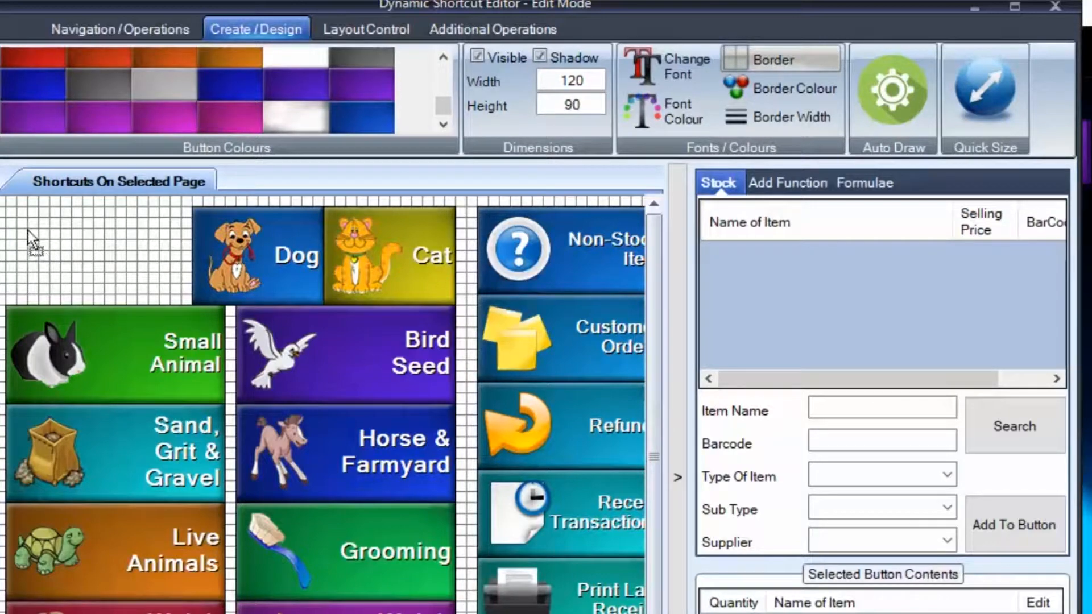
left_click(27, 213)
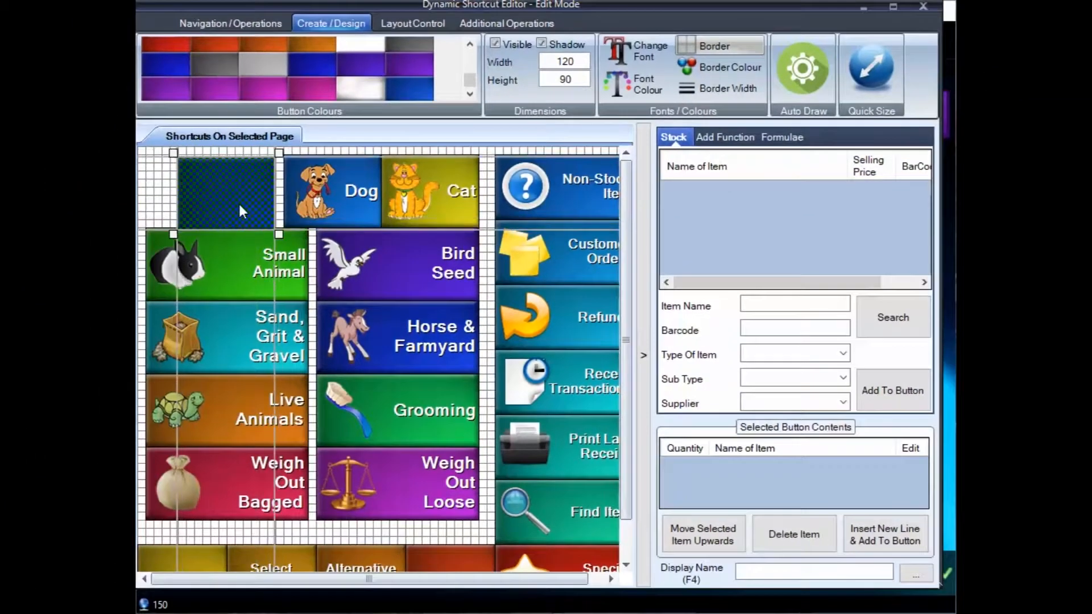
mouse_move(238, 203)
left_mouse_down()
mouse_move(231, 186)
mouse_move(231, 218)
mouse_move(231, 196)
left_mouse_up()
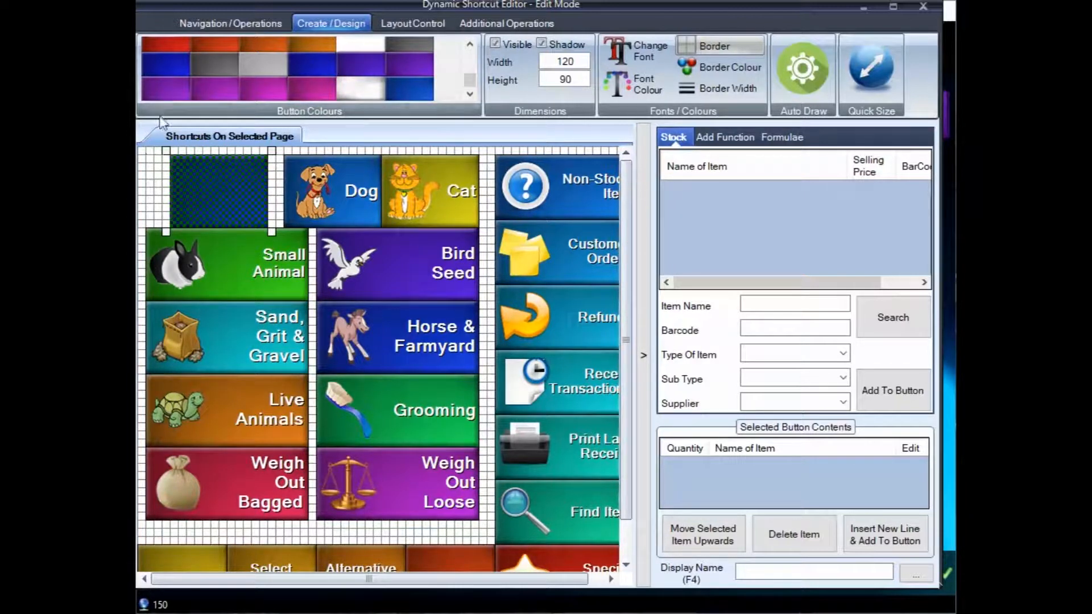
left_click(143, 176)
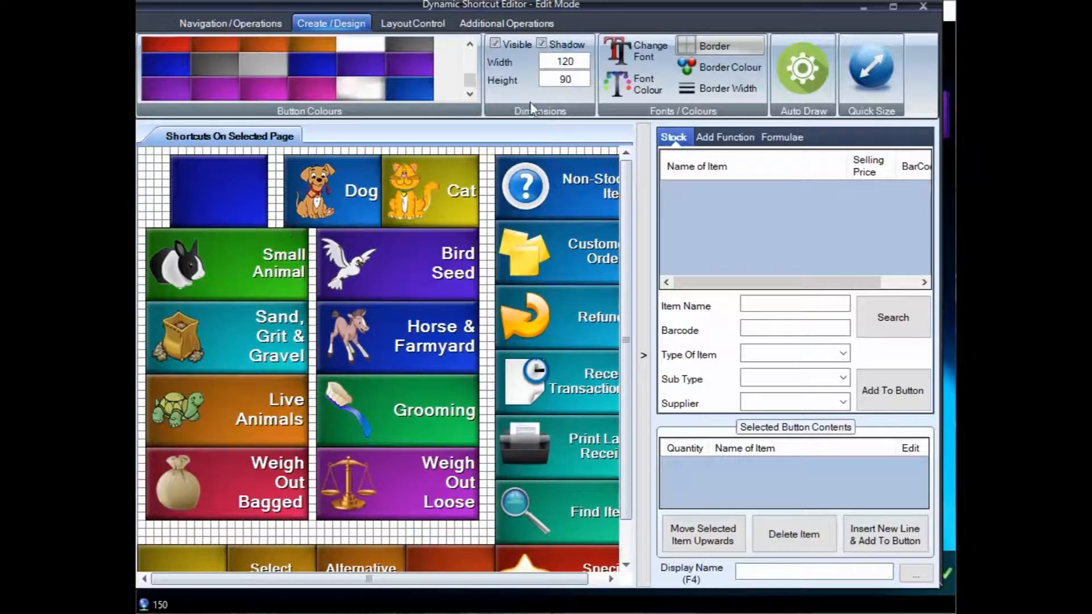
Open the function list for the blank blue button and look through the Sales Functions and Discounts / Increases categories
left_click(239, 190)
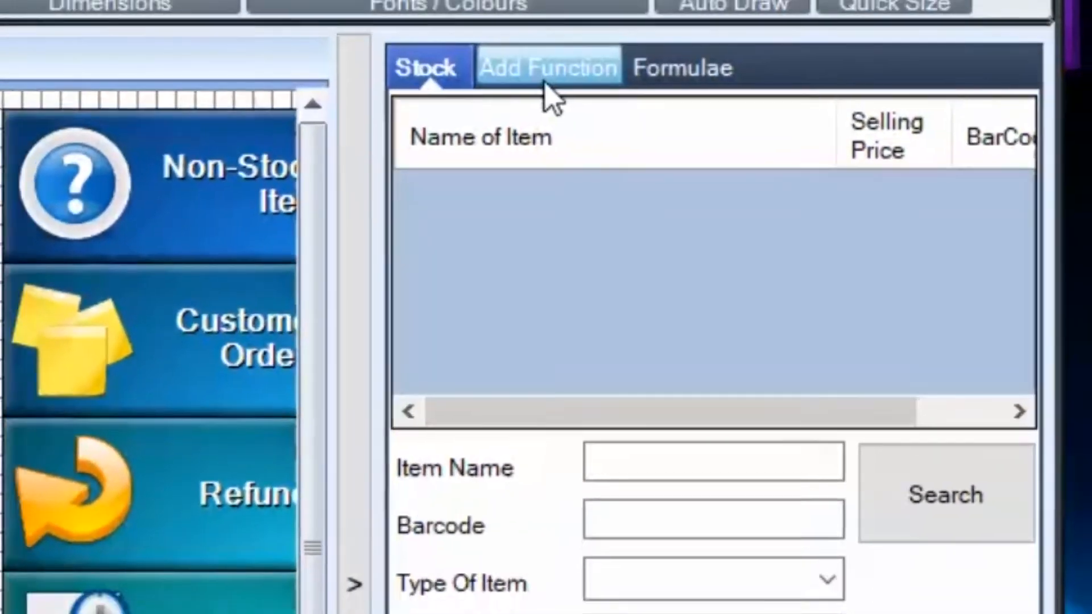
left_click(533, 77)
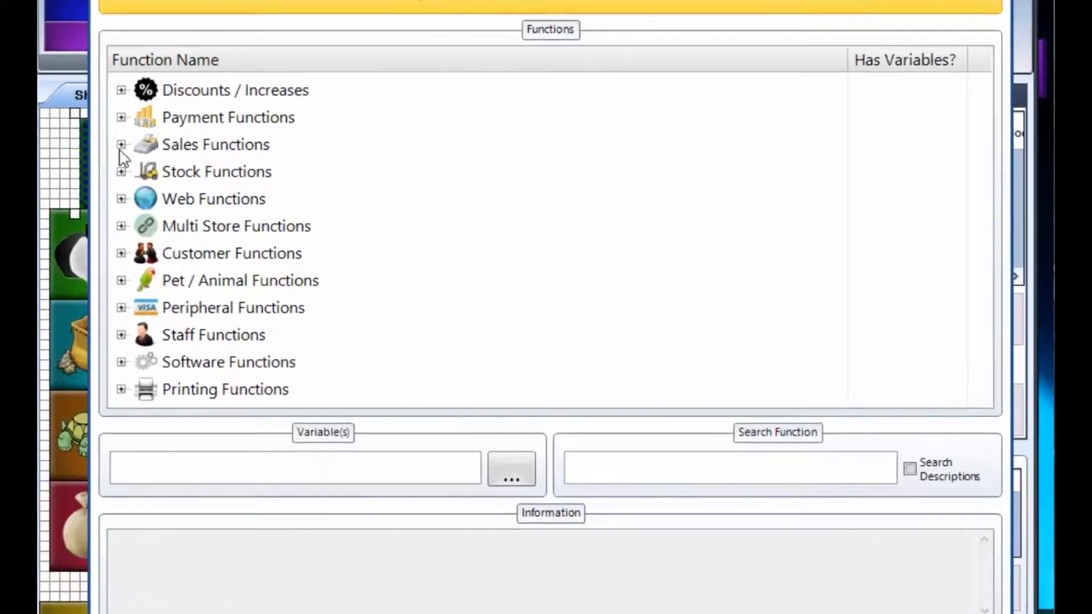
left_click(193, 172)
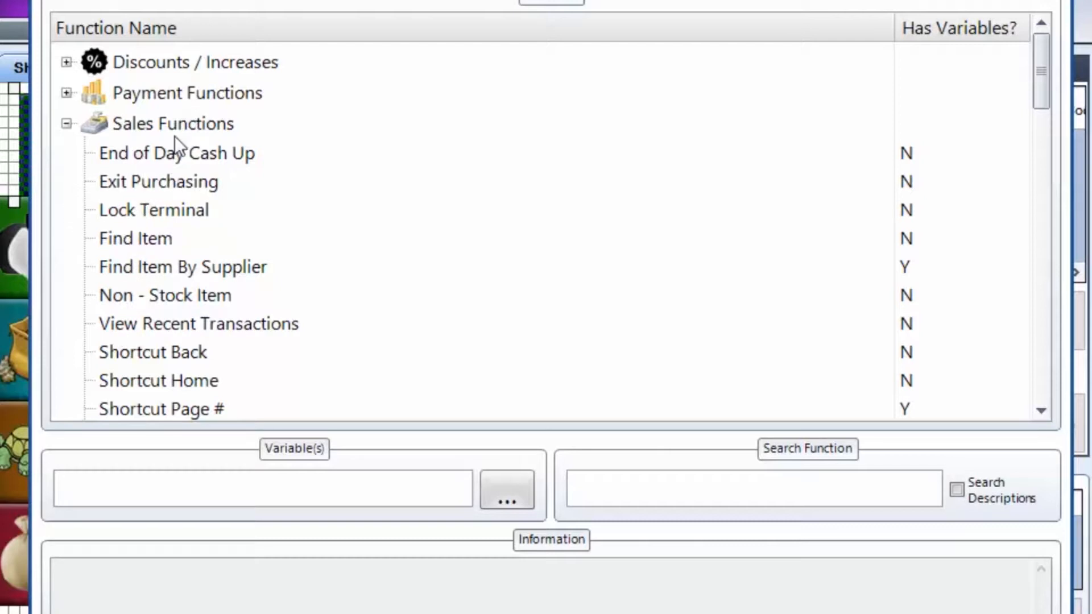
left_click(67, 124)
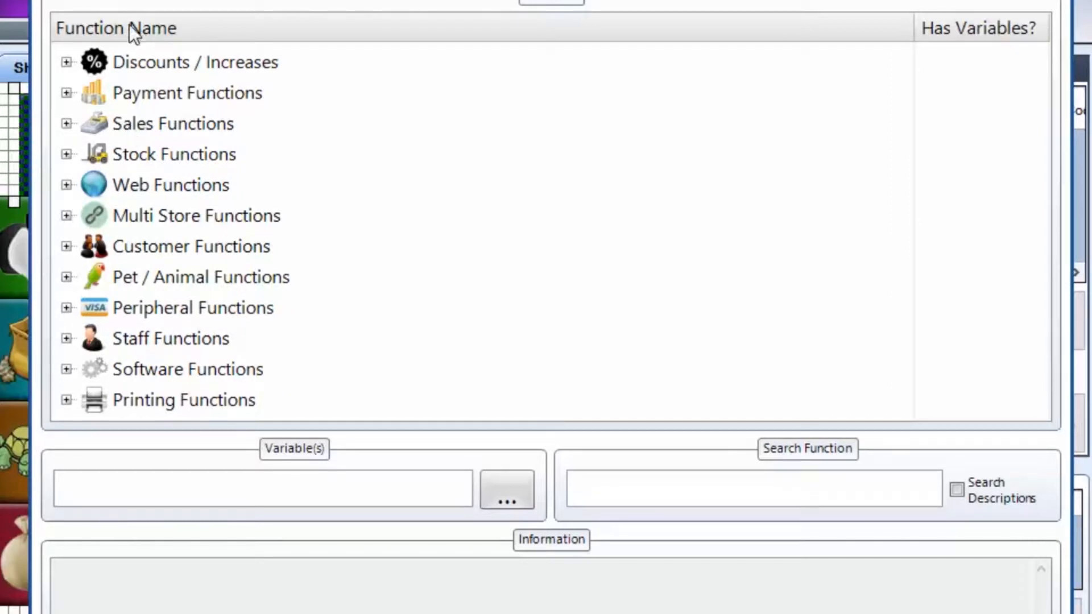
left_click(69, 61)
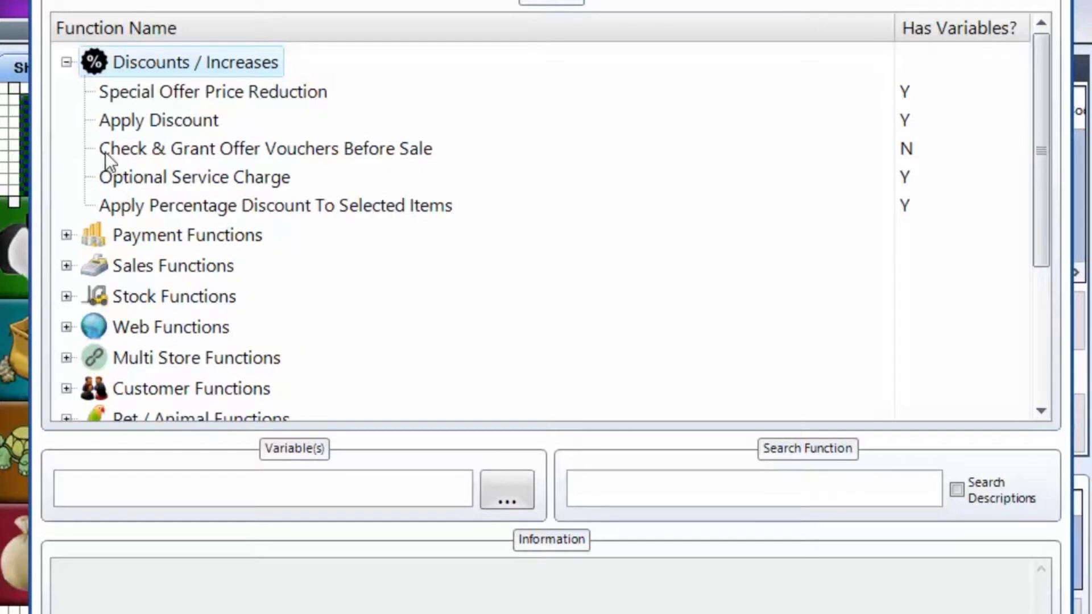
left_click(67, 64)
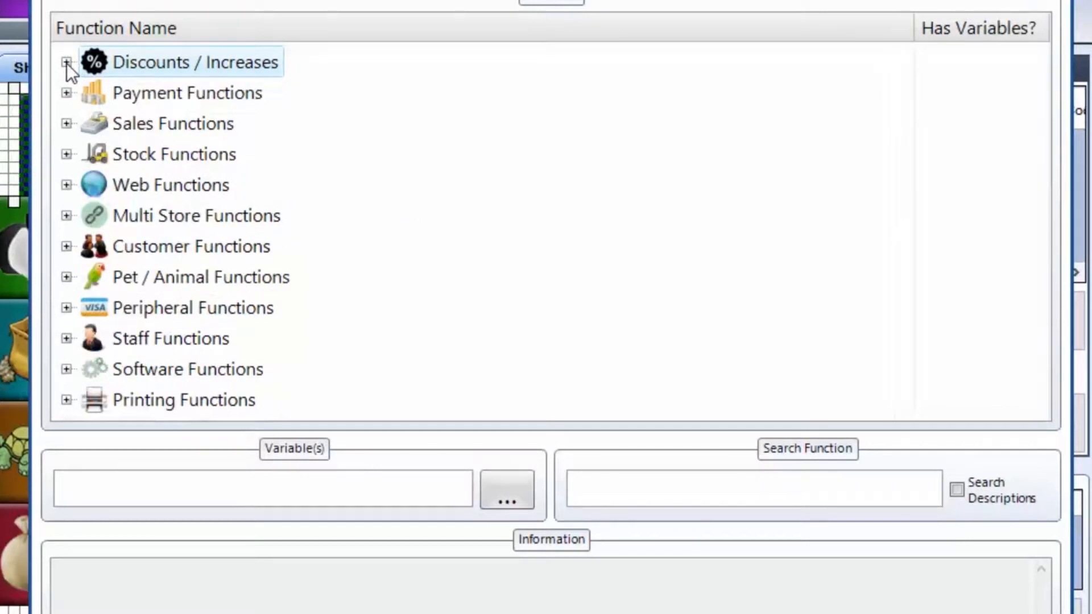
Search the shortcut functions for "Discount" and select Apply Discount
left_click(788, 488)
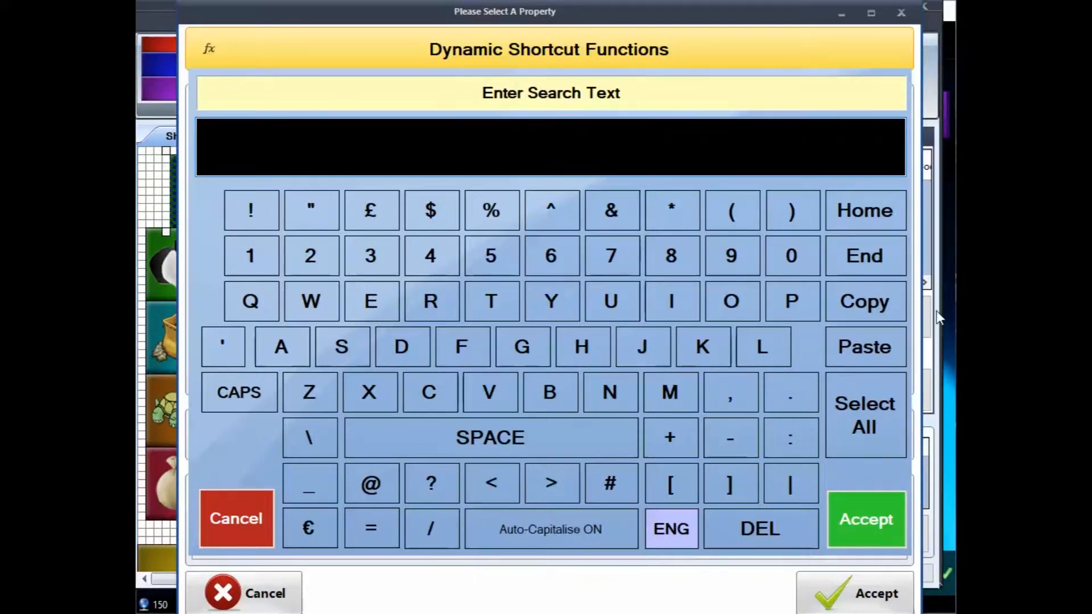
type("Discou")
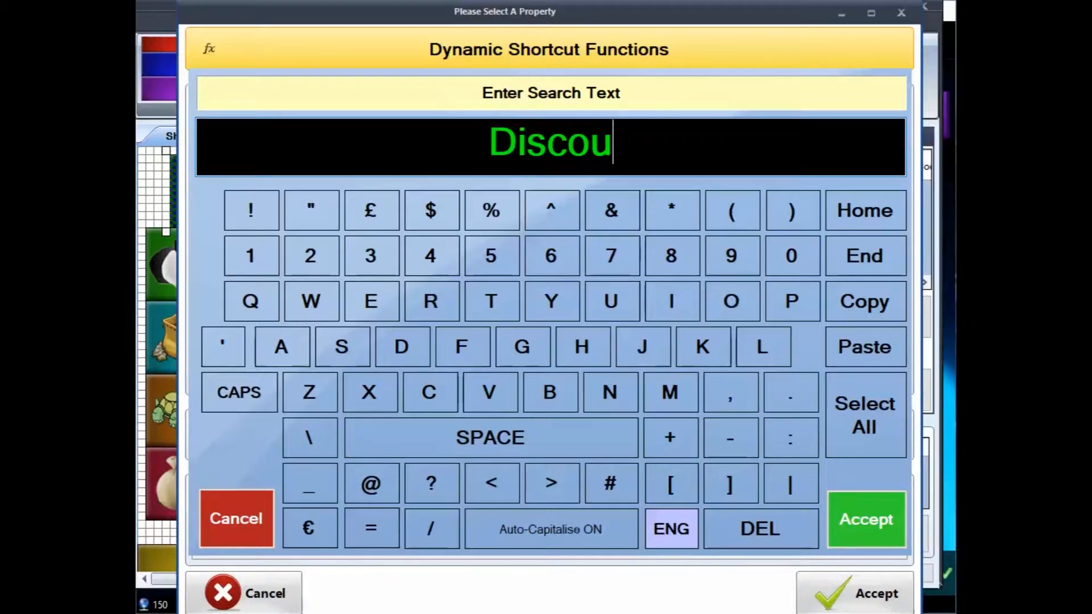
type("nt")
key("Return")
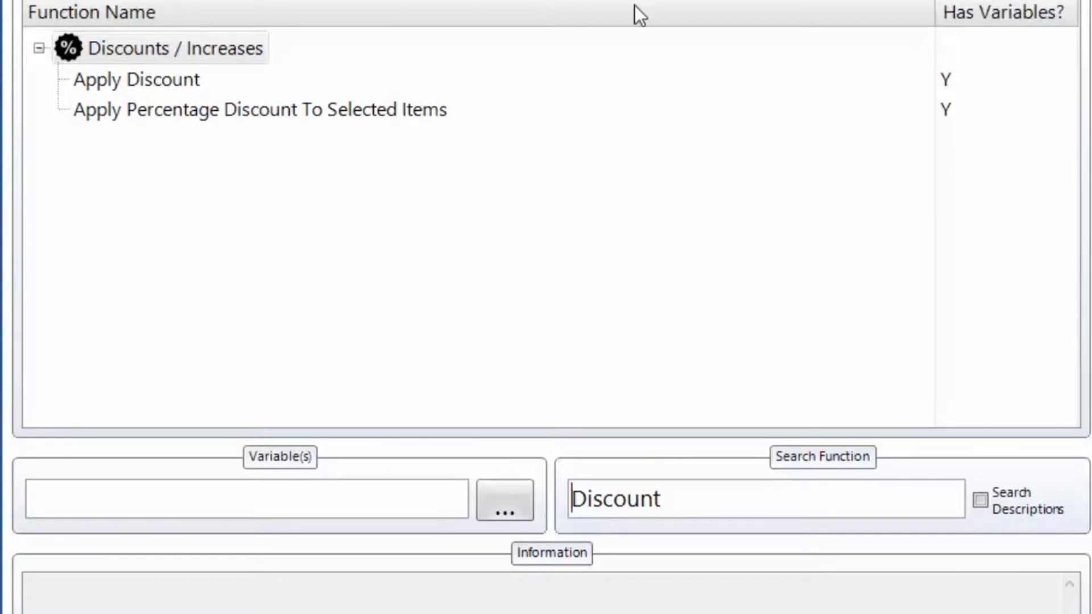
left_click(108, 80)
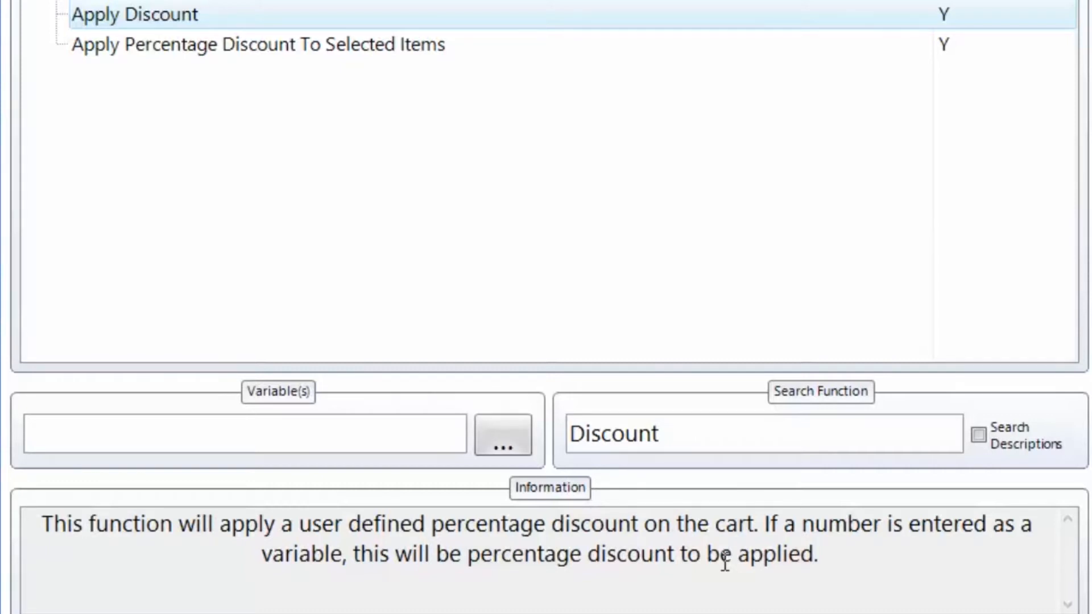
Set the Apply Discount variable to 10 and add the function to the blank blue button
left_click(416, 433)
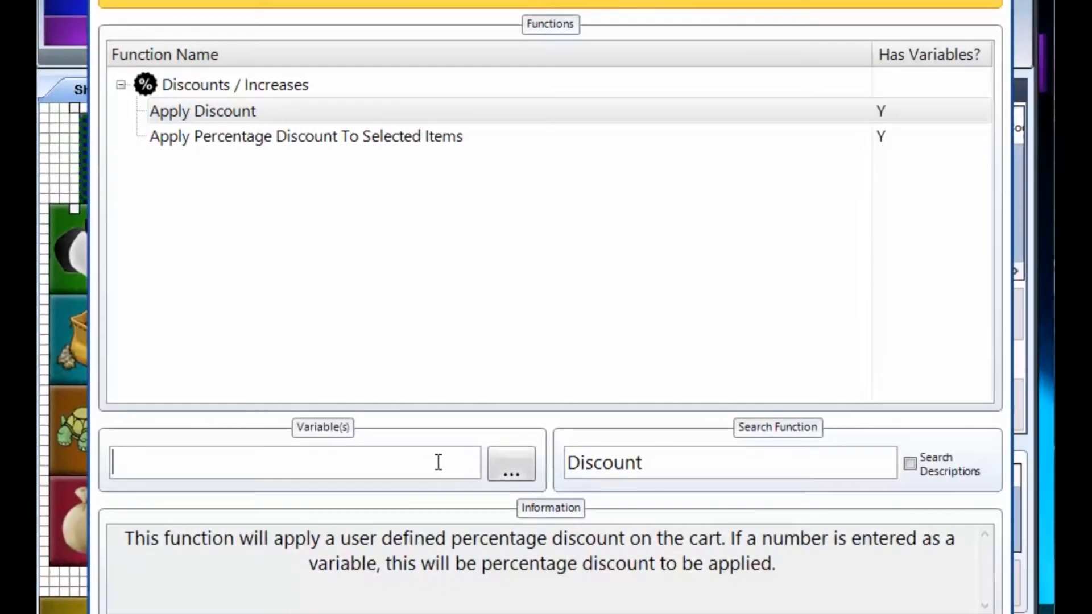
left_click(494, 463)
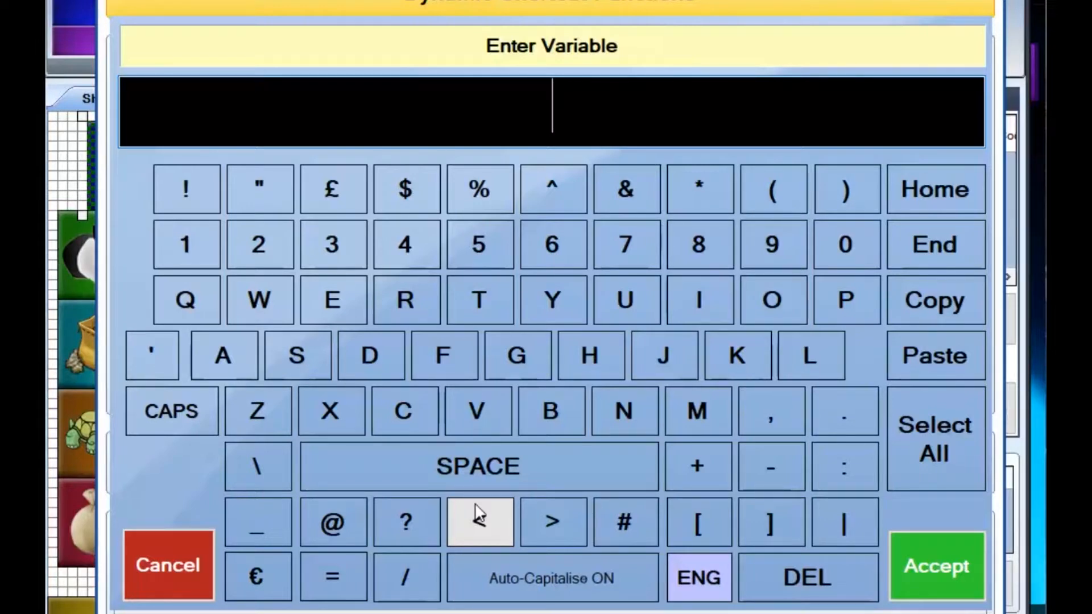
type("10")
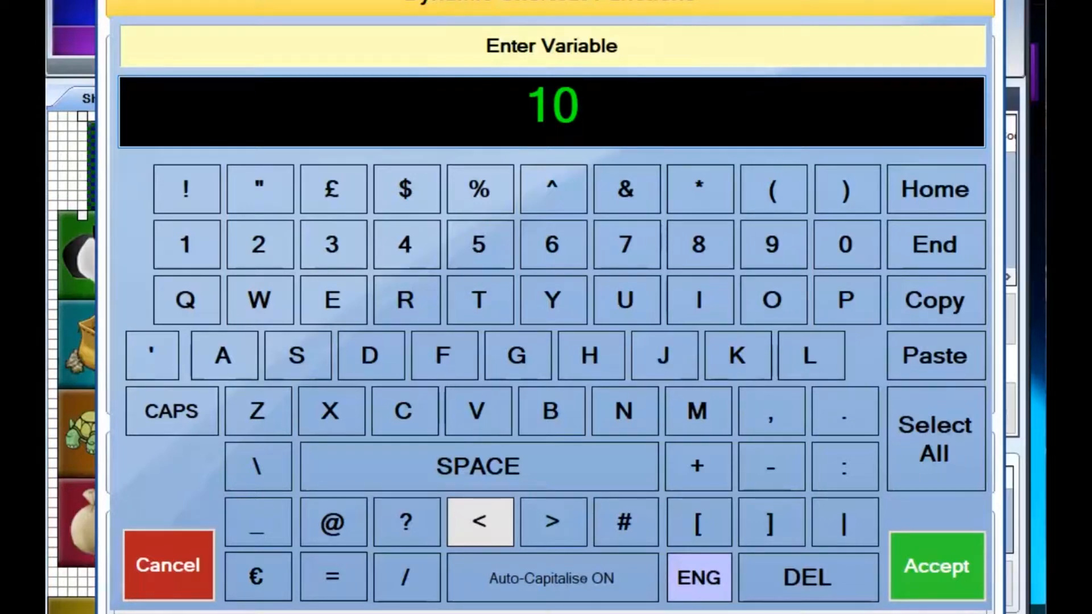
key("Return")
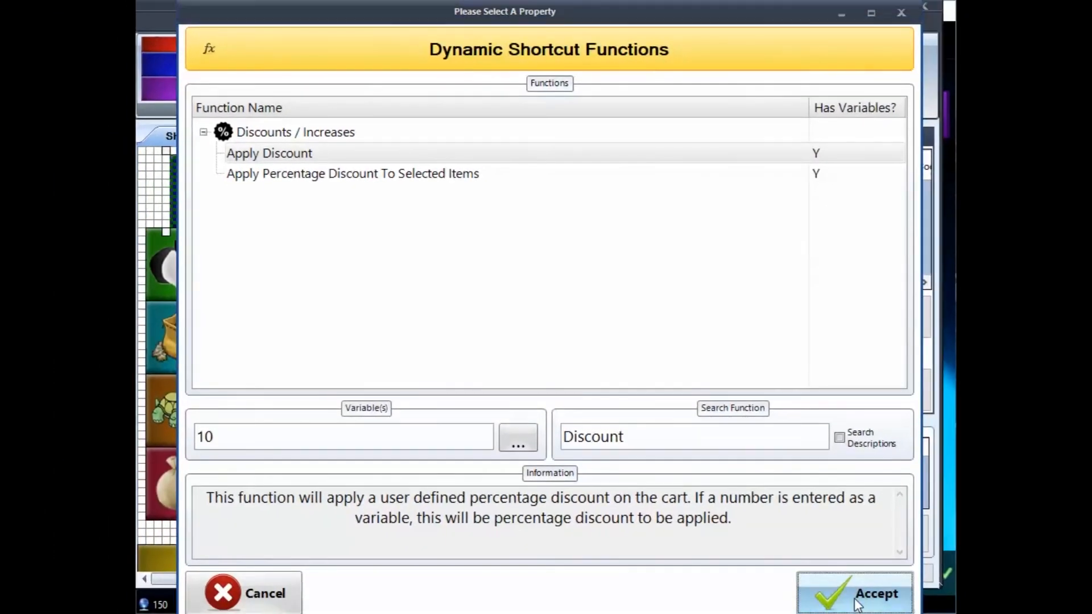
left_click(856, 600)
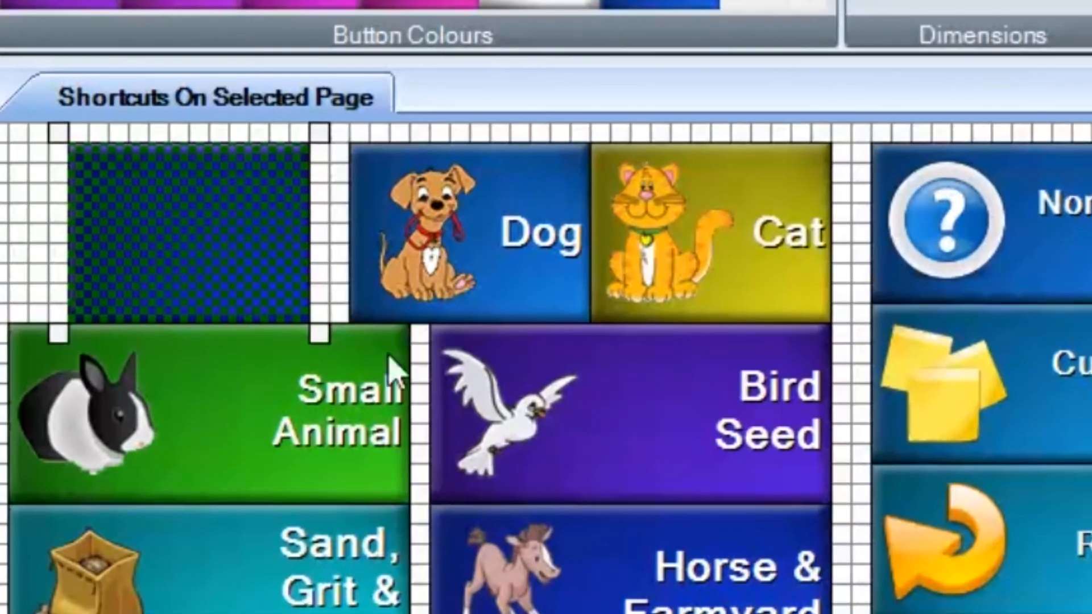
Reselect the blank blue button and set its display name to "10% Discount on Cart"
left_click(411, 400)
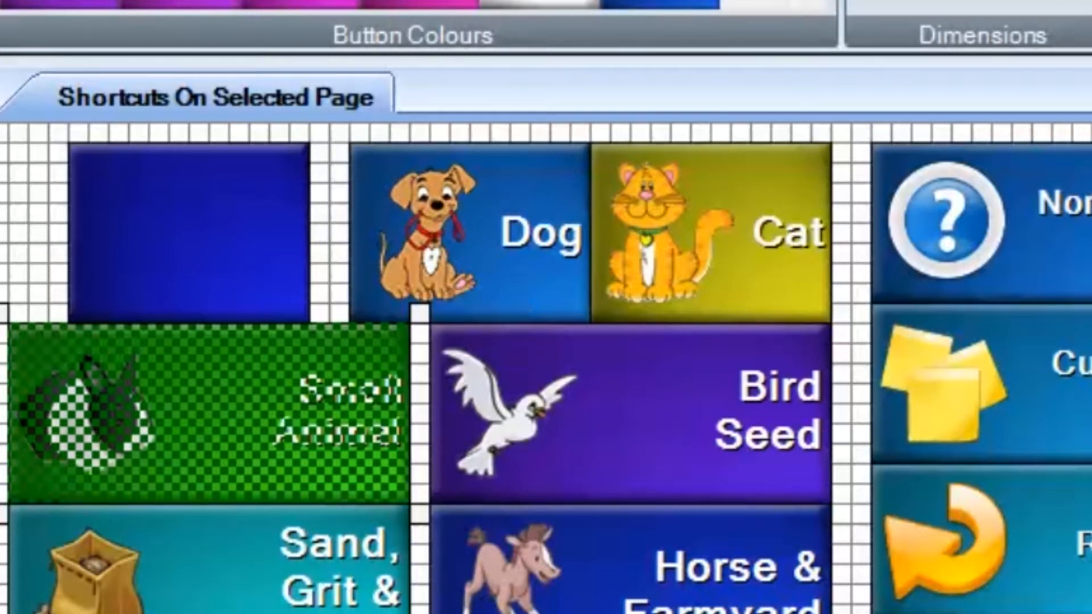
left_click(180, 246)
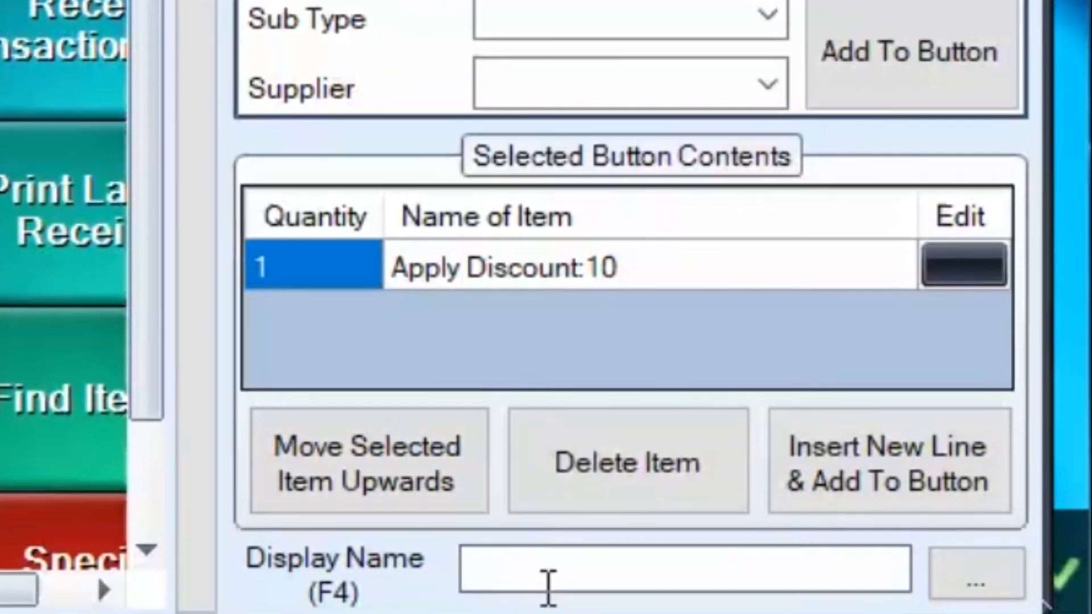
left_click(537, 568)
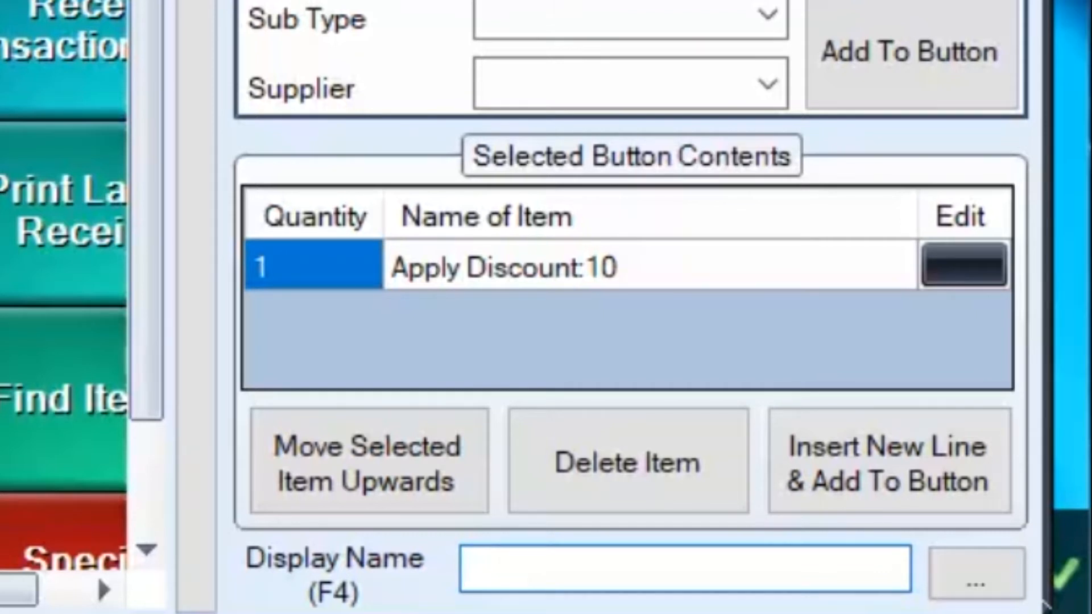
type("10% ")
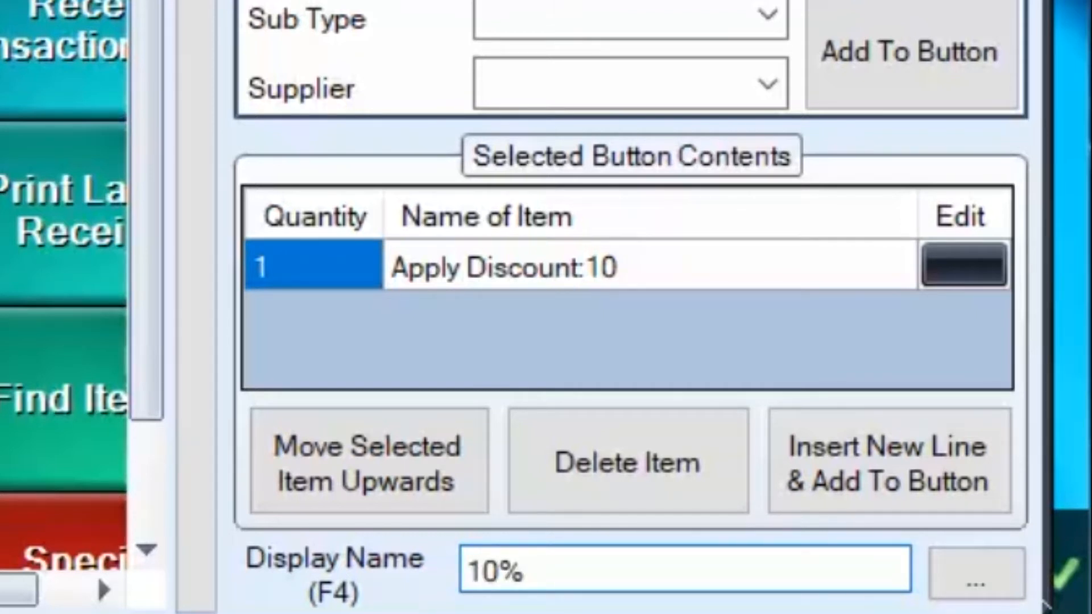
type("Dis")
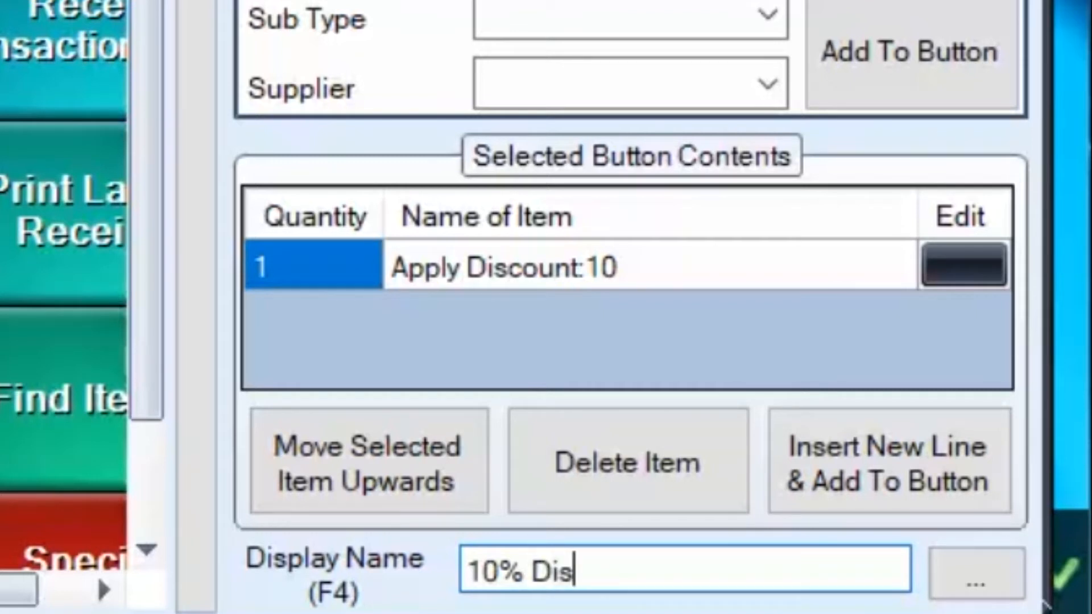
type("count o")
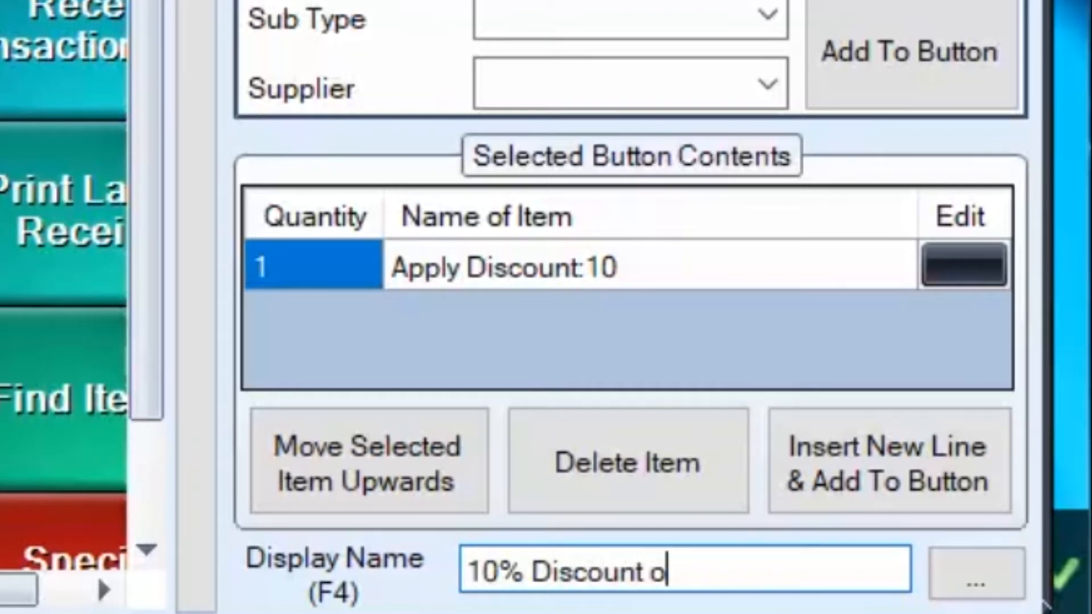
type("n Cart")
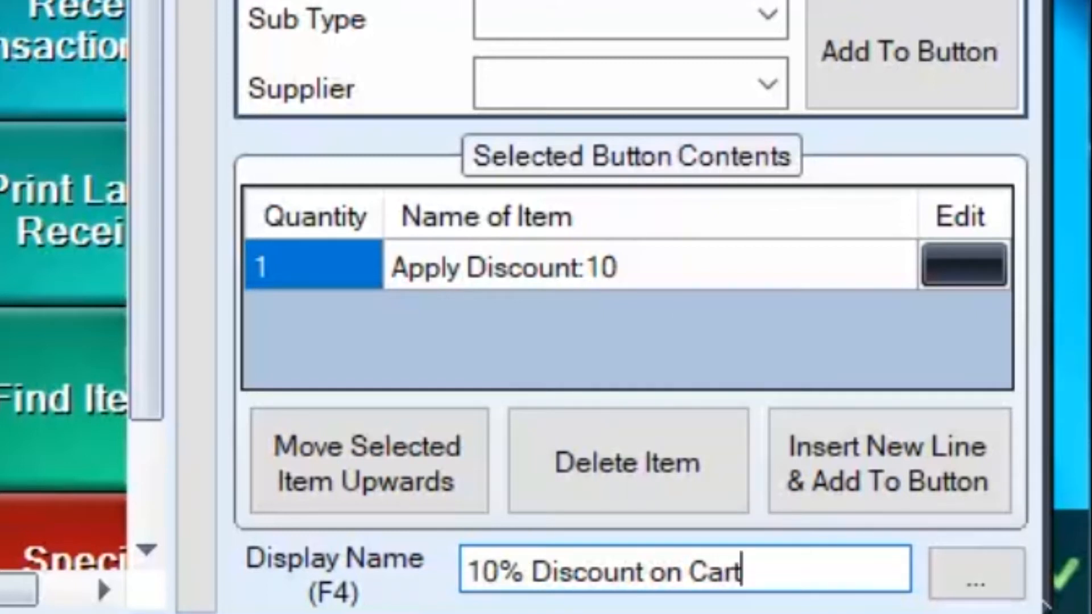
key("Tab")
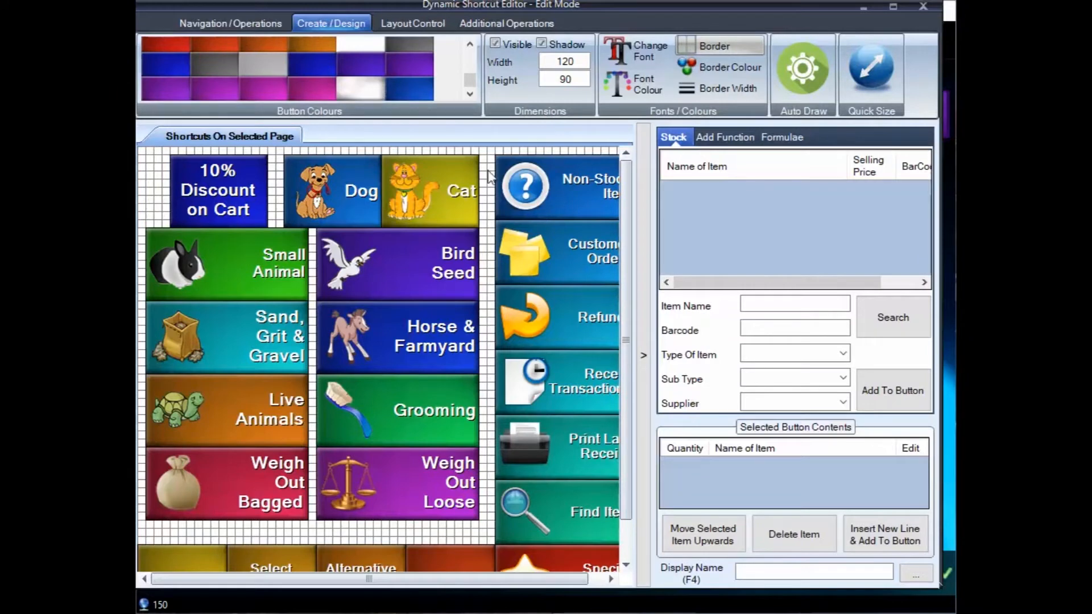
Leave the layout editor for Sales Mode, apply the 10% cart discount to the 3-2-1 Cat Bell Ball sale and complete it as cash
left_click(923, 7)
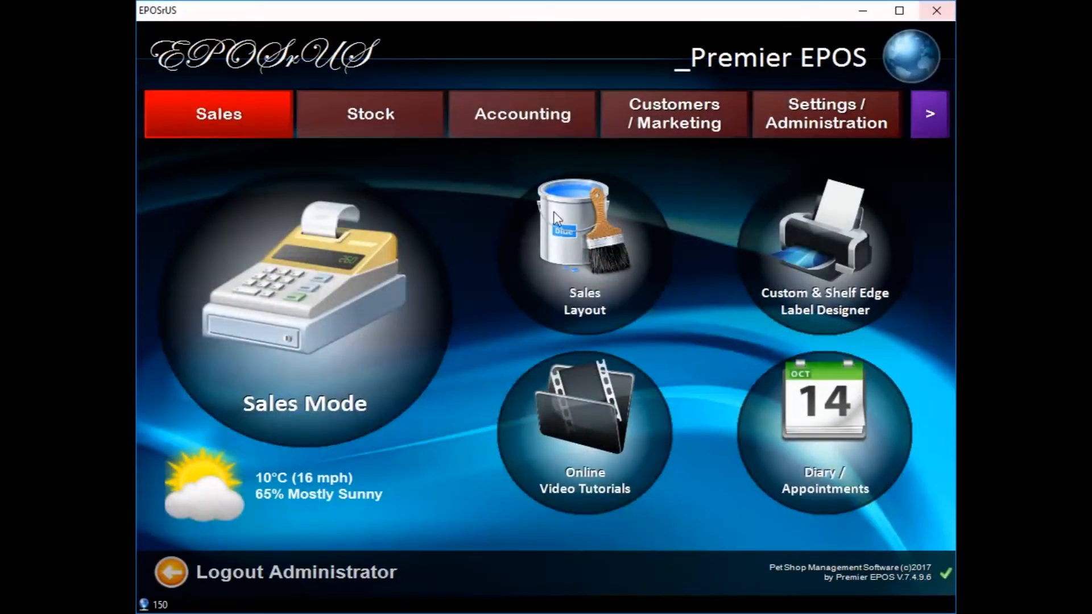
left_click(333, 302)
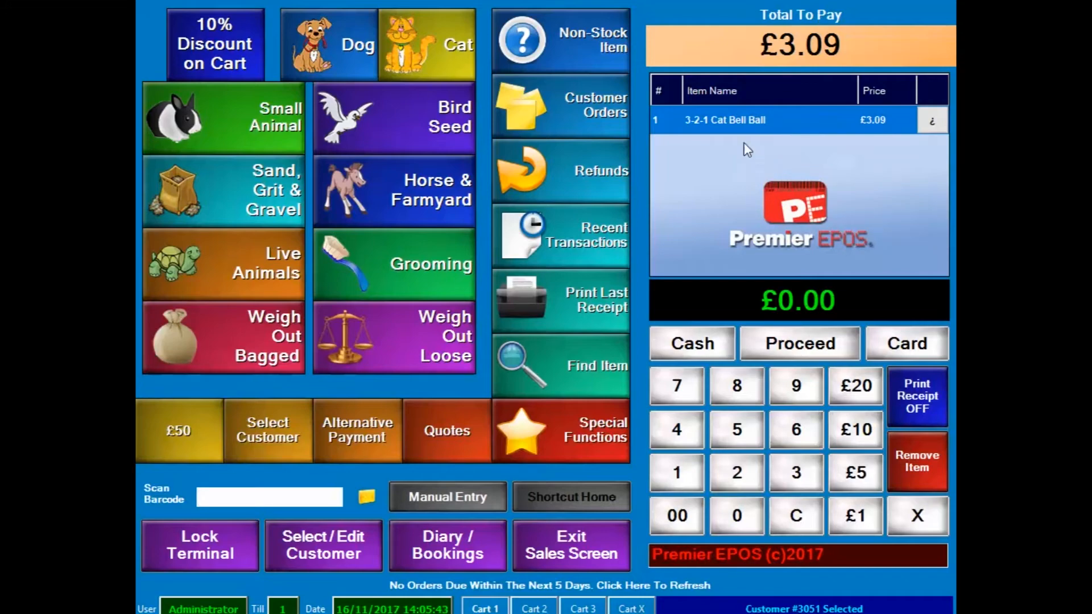
left_click(224, 47)
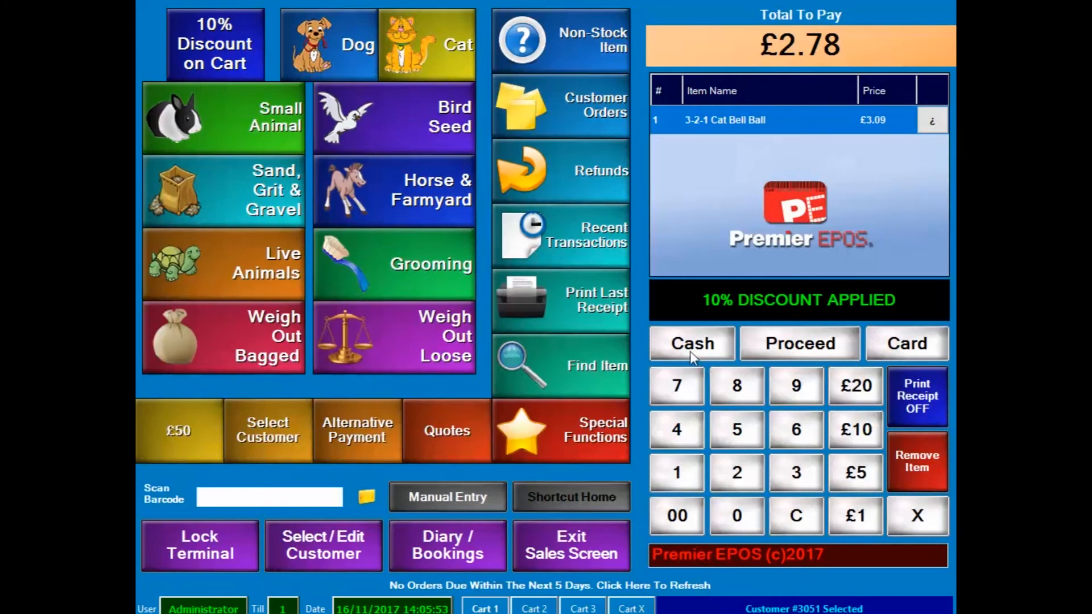
left_click(692, 357)
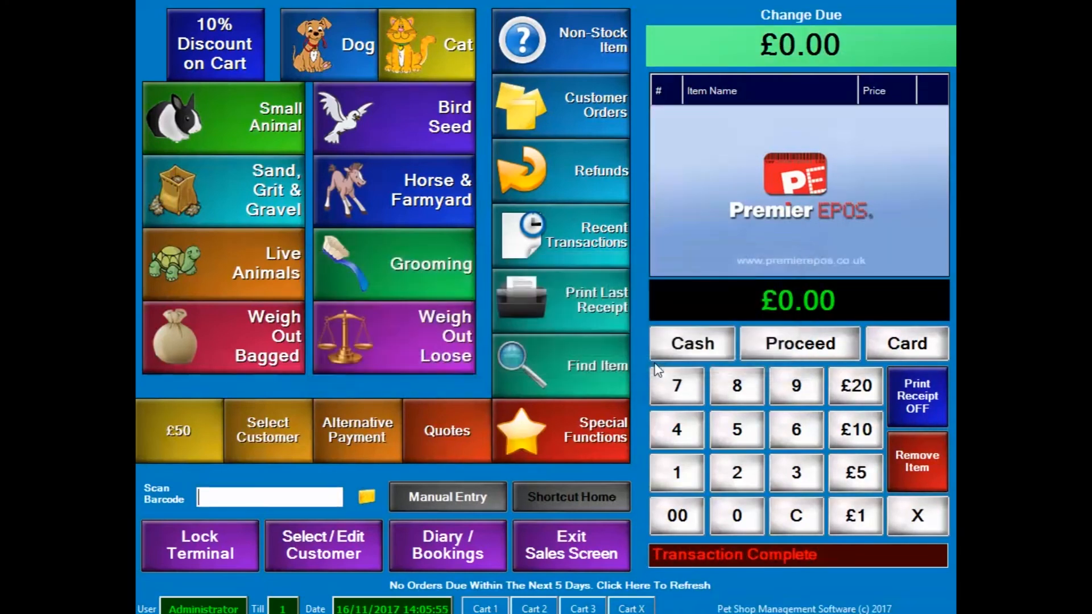